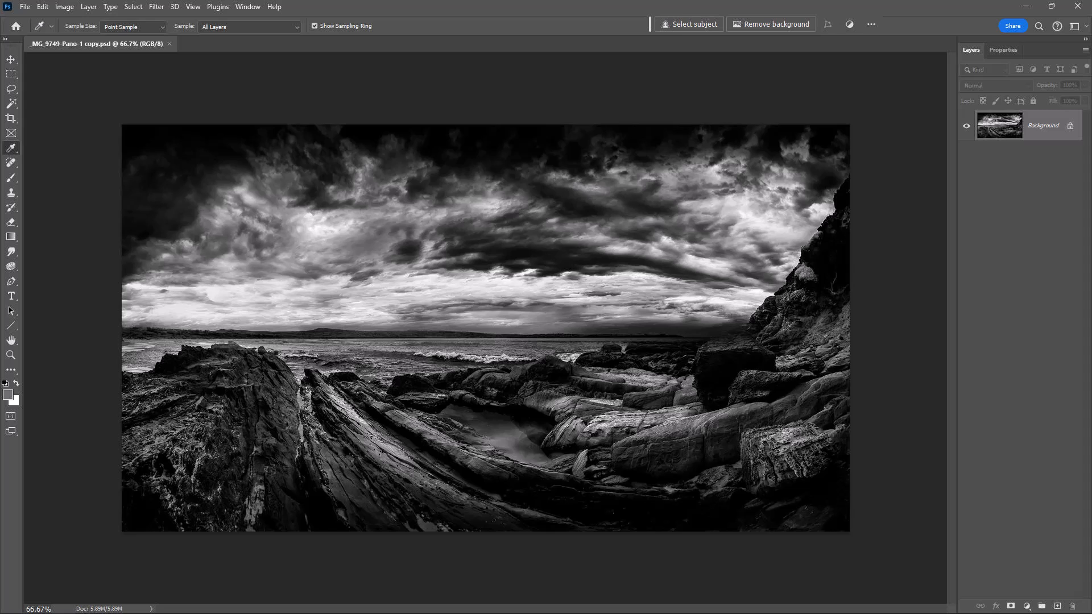
Swap the foreground and background colors, activate the Move tool, and set the area surrounding the seascape canvas to black.
{"action": "key", "text": "x"}
{"action": "key", "text": "v"}
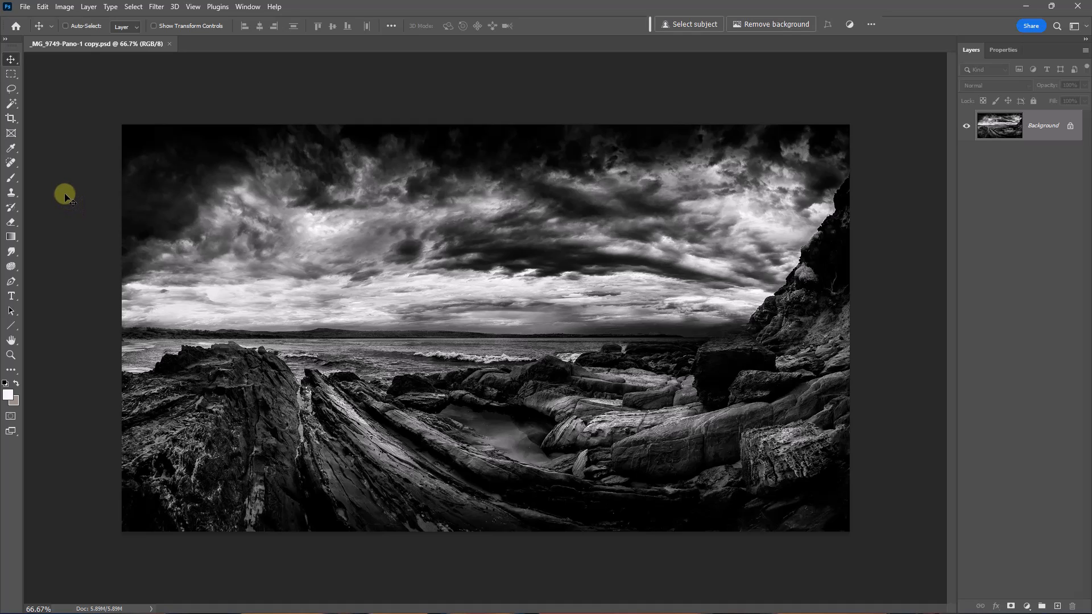
{"action": "right_click", "coordinate": [66, 196]}
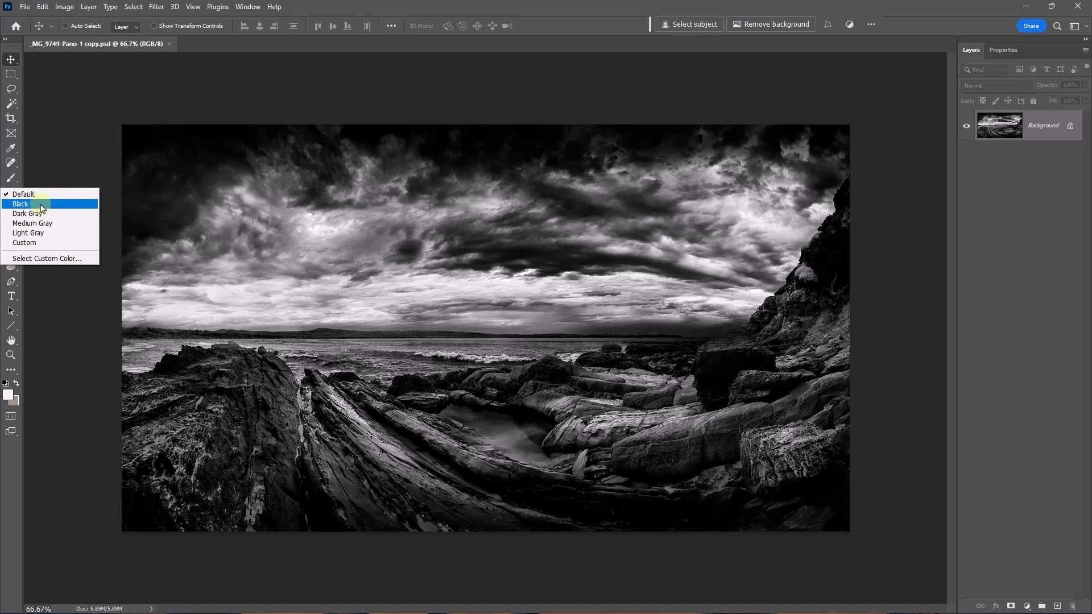
{"action": "left_click", "coordinate": [42, 204]}
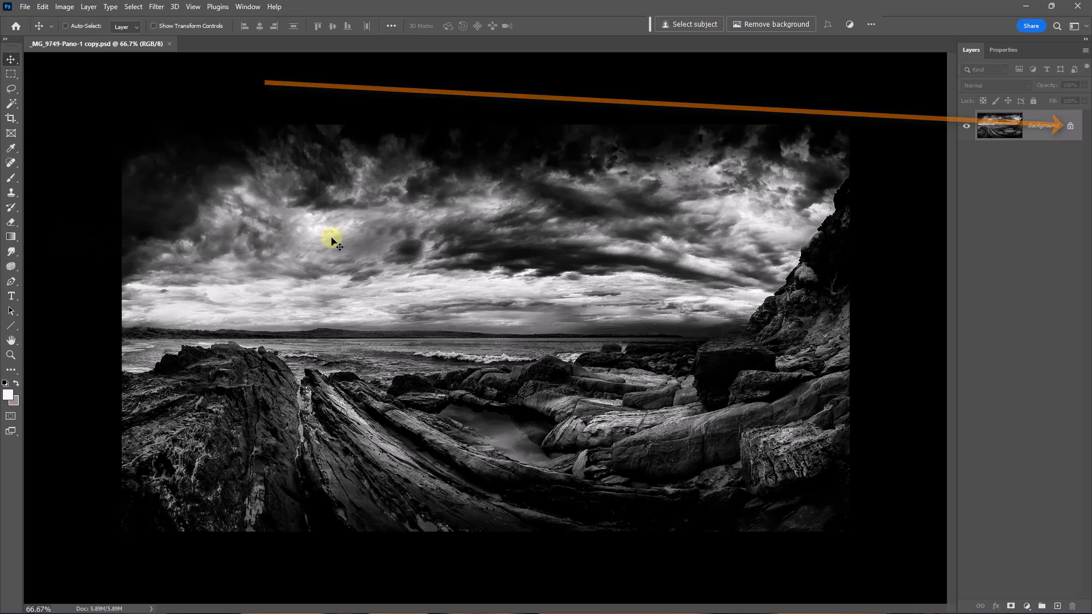
Unlock the seascape's background layer and add a Stroke effect with a size of 1 px to it.
{"action": "left_click", "coordinate": [1071, 128]}
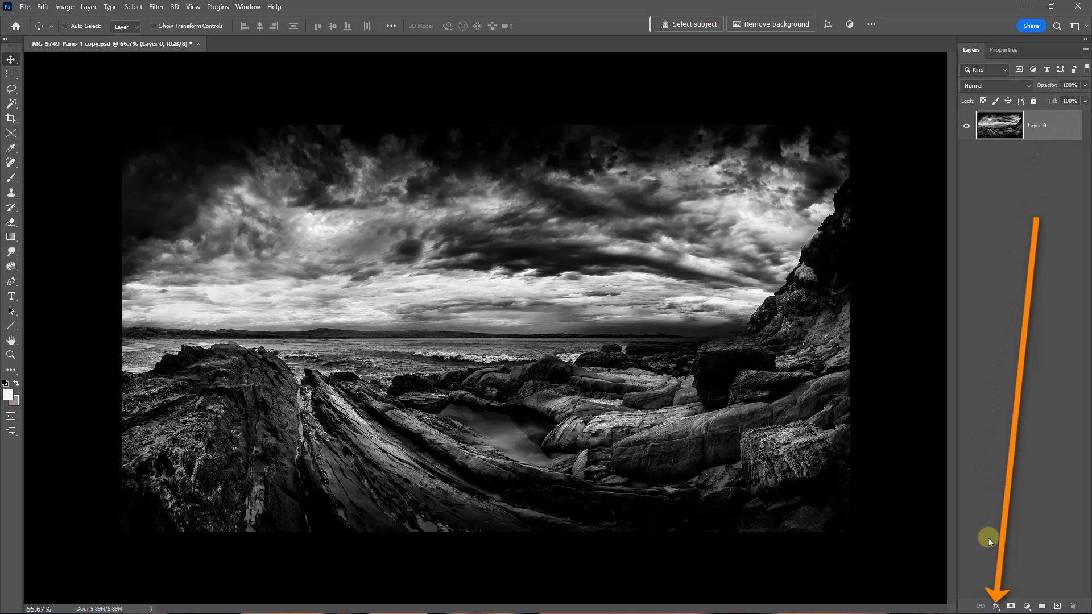
{"action": "left_click", "coordinate": [995, 608]}
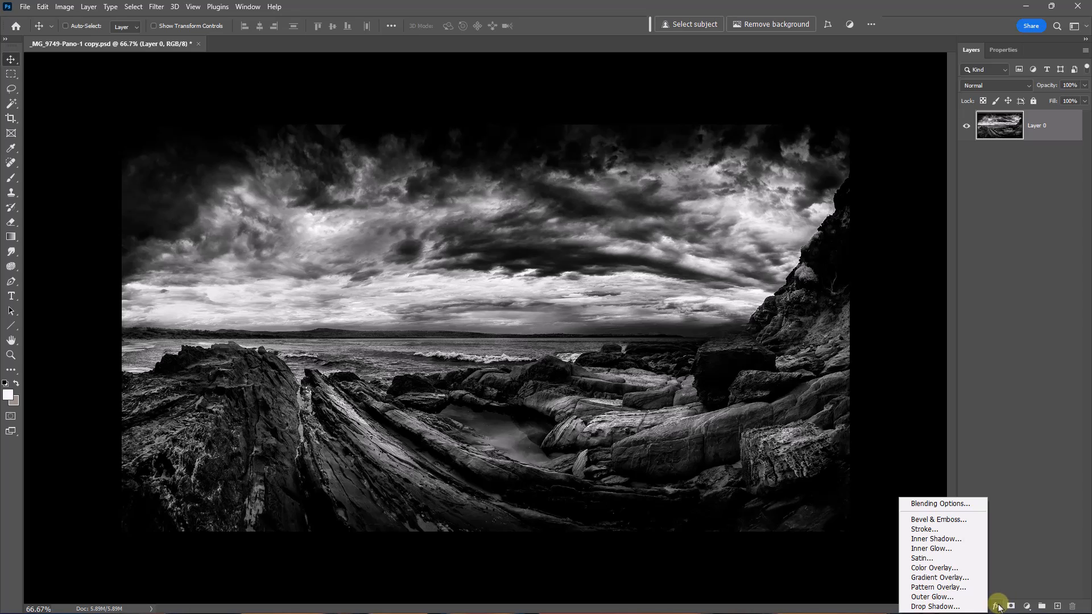
{"action": "left_click", "coordinate": [920, 530]}
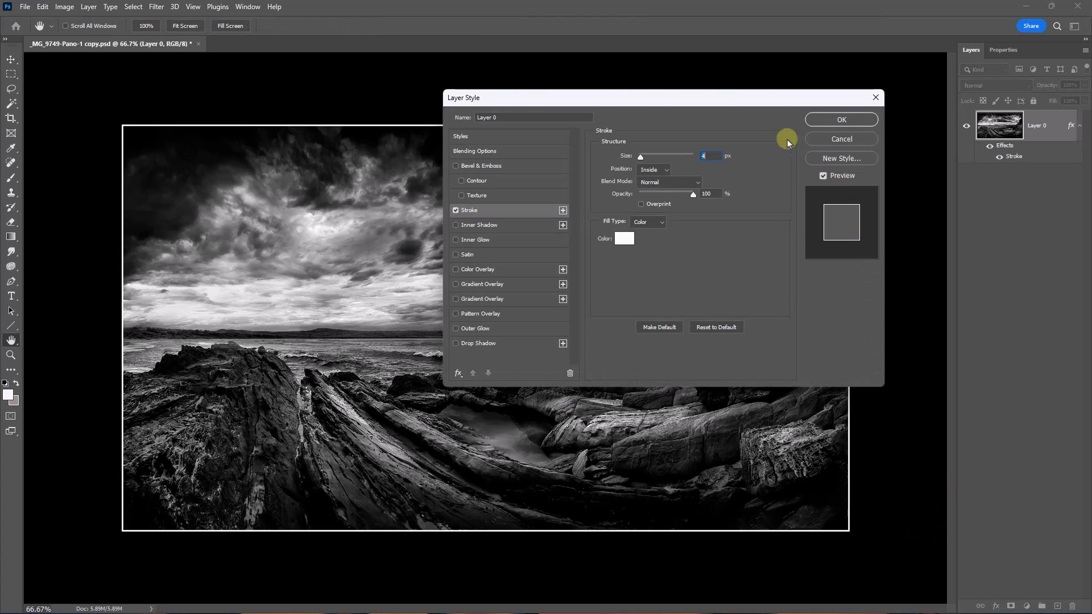
{"action": "left_click_drag", "start_coordinate": [699, 100], "coordinate": [521, 157]}
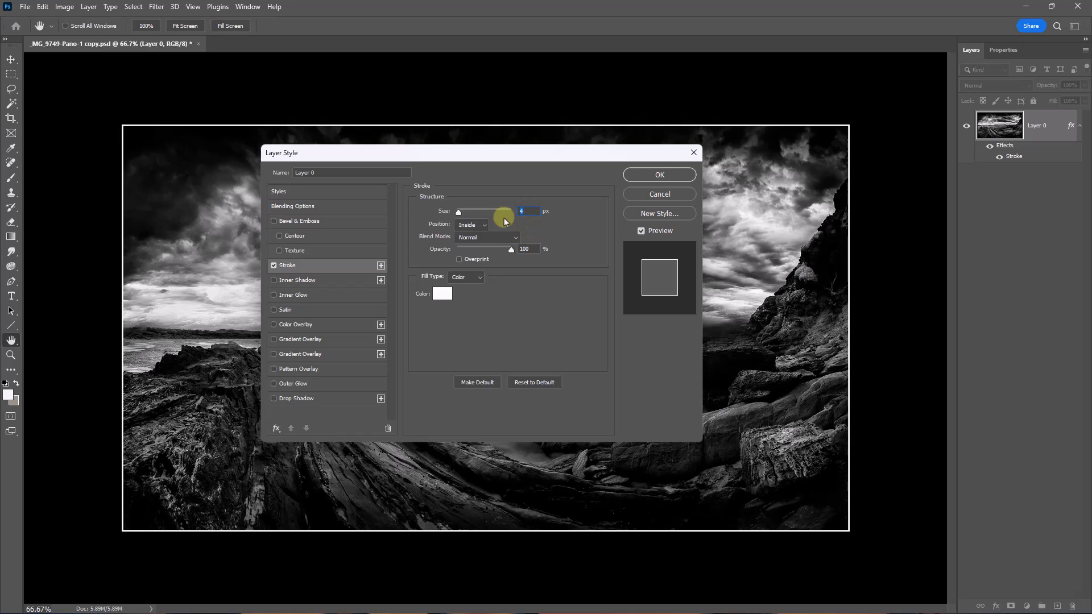
{"action": "type", "text": "1"}
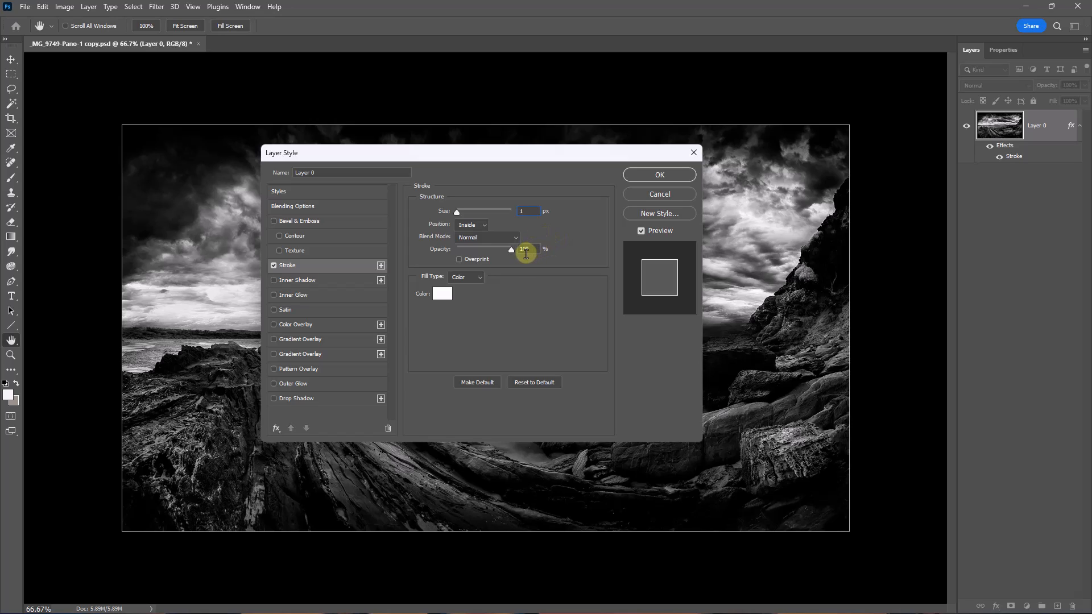
Change the stroke color to a mid gray (RGB 137, 138, 139) and apply the layer style.
{"action": "left_click", "coordinate": [442, 294]}
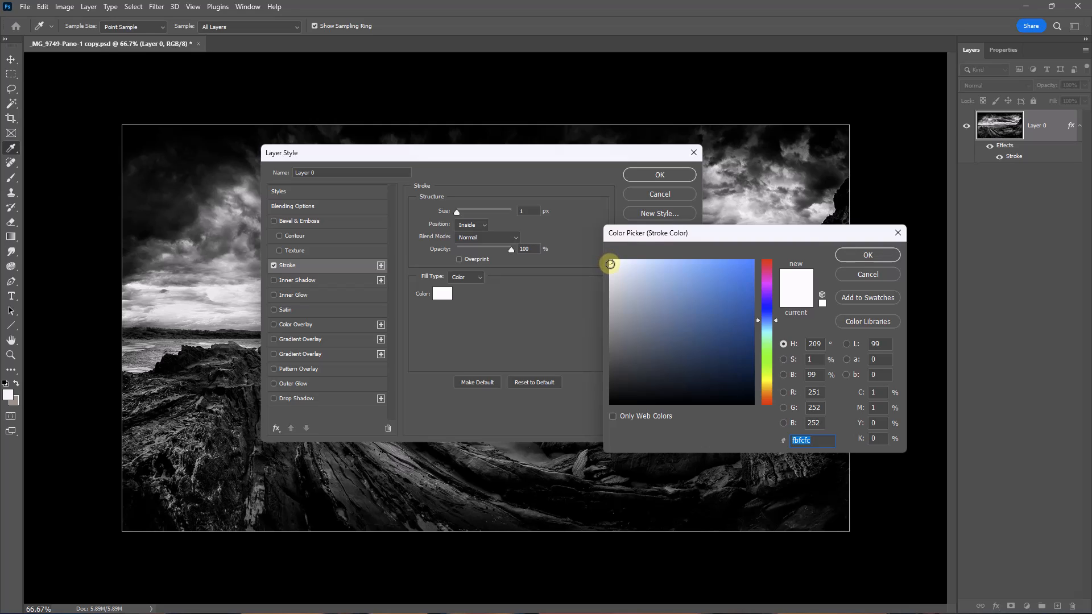
{"action": "left_click", "coordinate": [611, 326]}
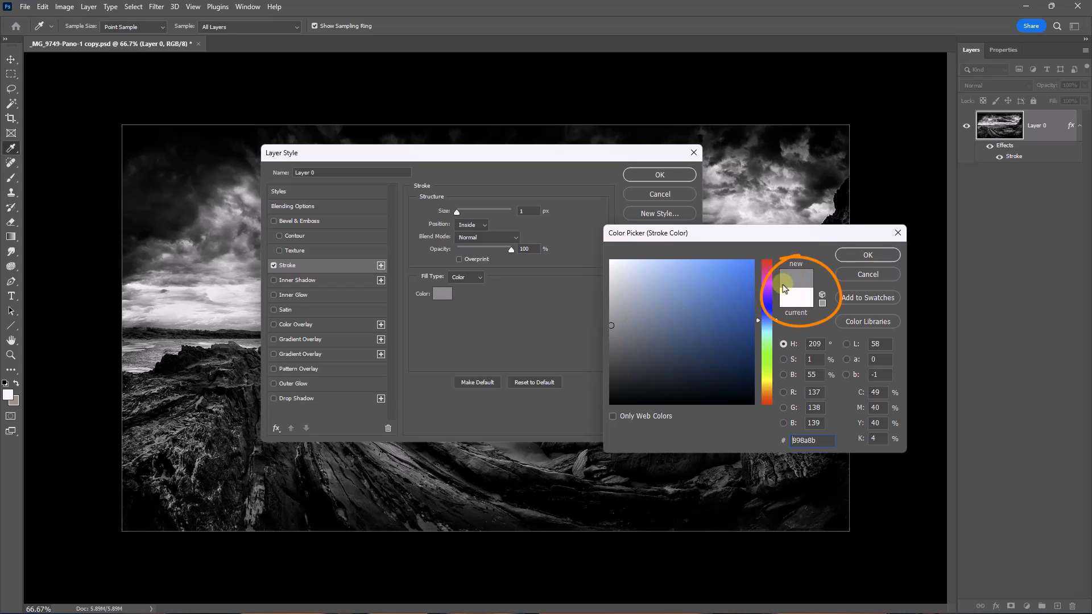
{"action": "left_click", "coordinate": [867, 255]}
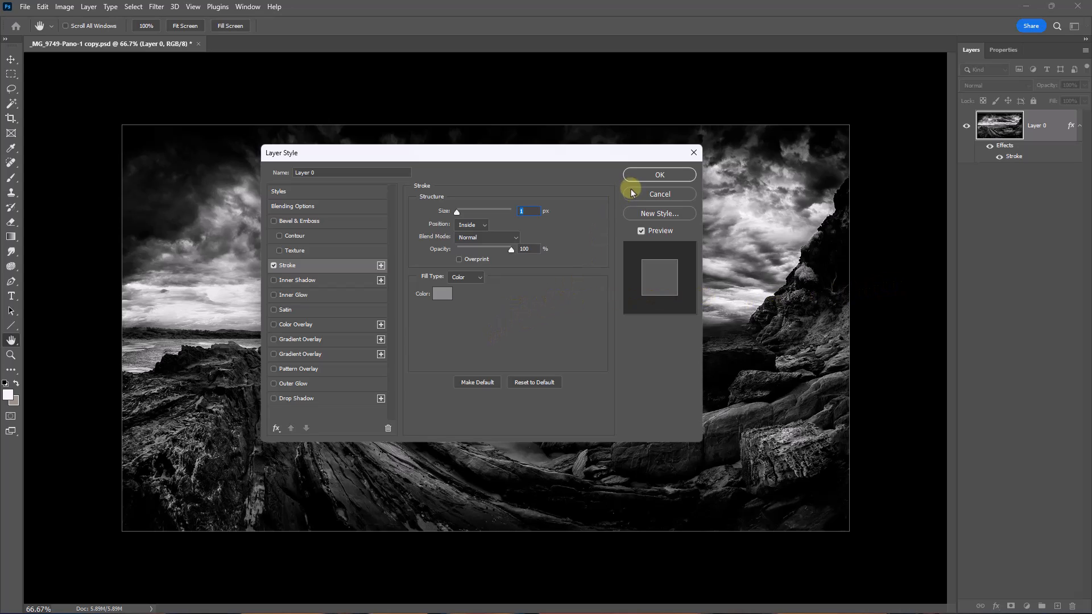
{"action": "left_click", "coordinate": [658, 175]}
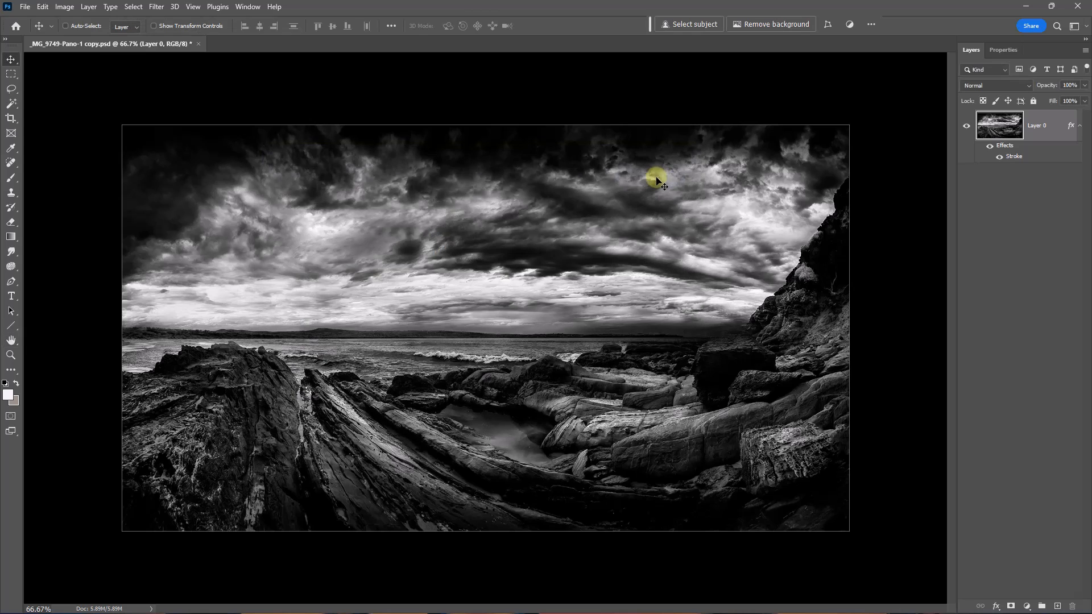
Review the stroke settings, then examine the border along the seascape's edges at 100% magnification.
{"action": "double_click", "coordinate": [1010, 159]}
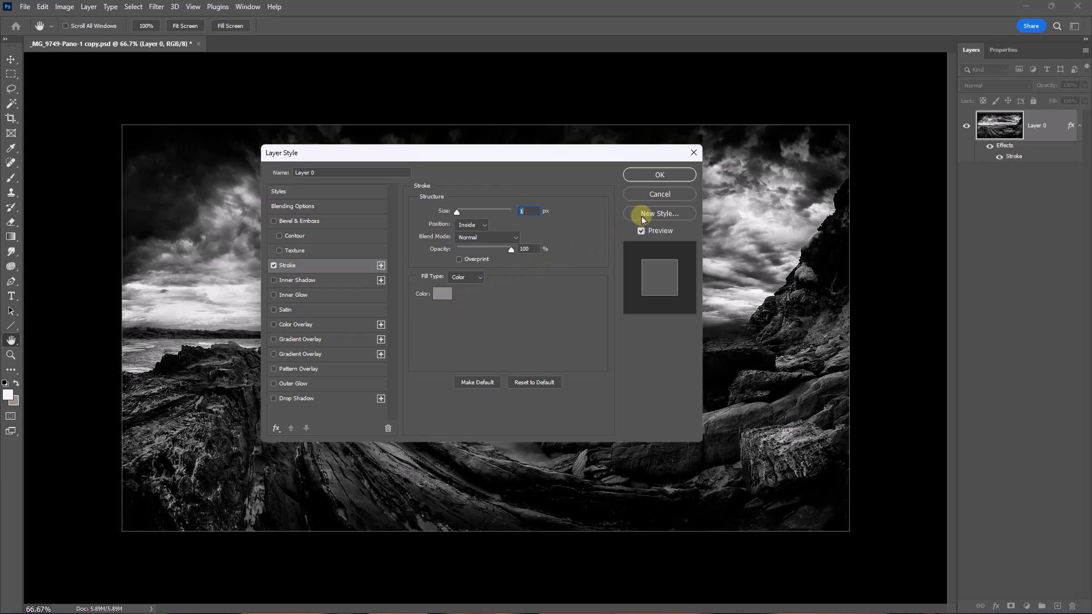
{"action": "left_click", "coordinate": [658, 176]}
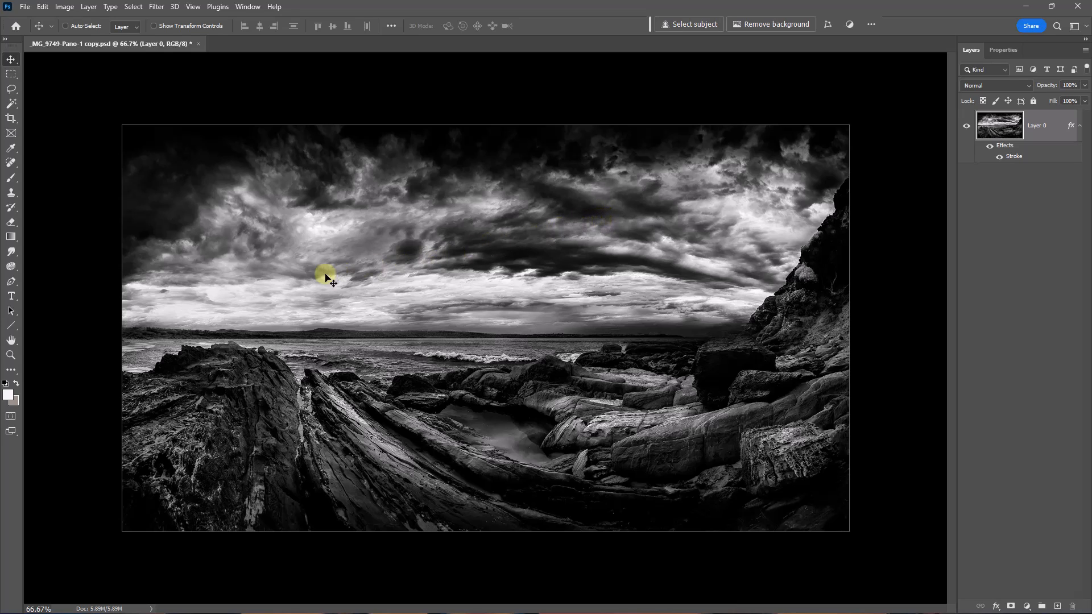
{"action": "left_click", "coordinate": [11, 356]}
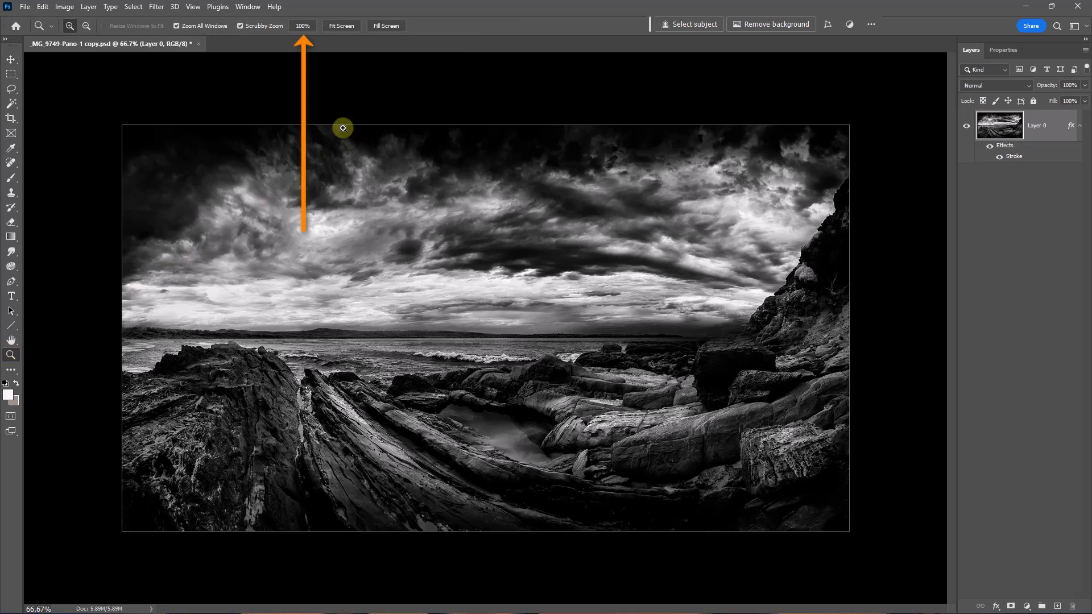
{"action": "left_click", "coordinate": [301, 26]}
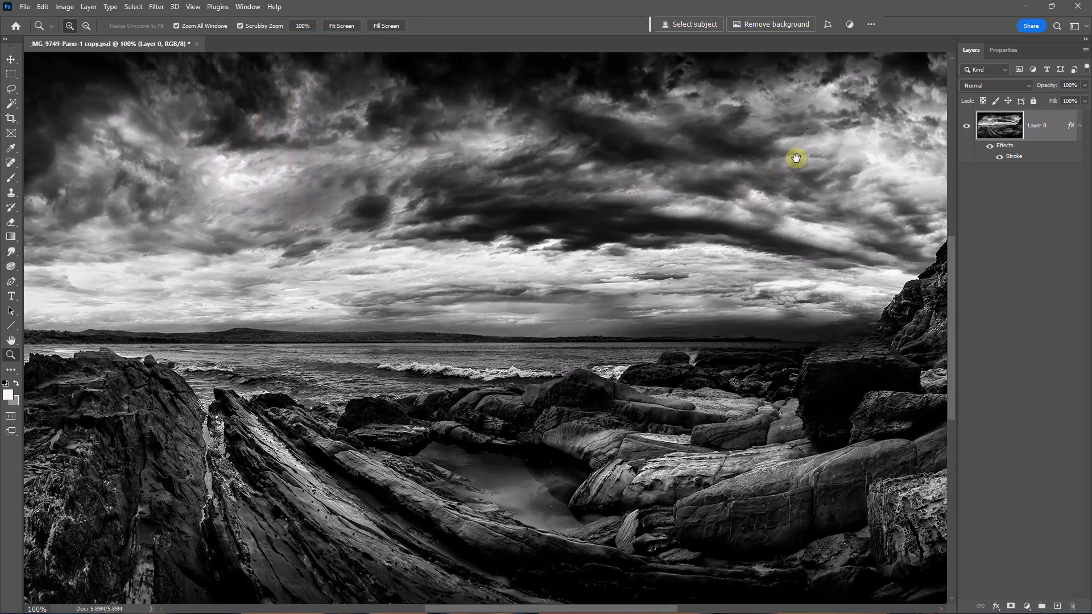
{"action": "left_click_drag", "start_coordinate": [876, 116], "coordinate": [568, 203]}
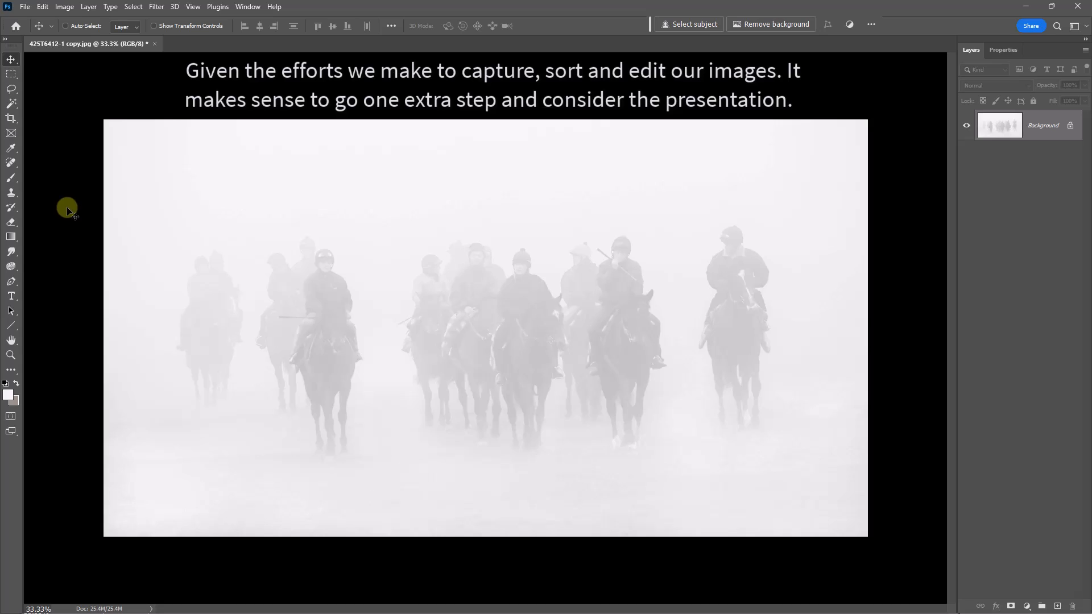
Set the area surrounding the misty horse riders image to the custom near-white color fafcfc.
{"action": "right_click", "coordinate": [57, 164]}
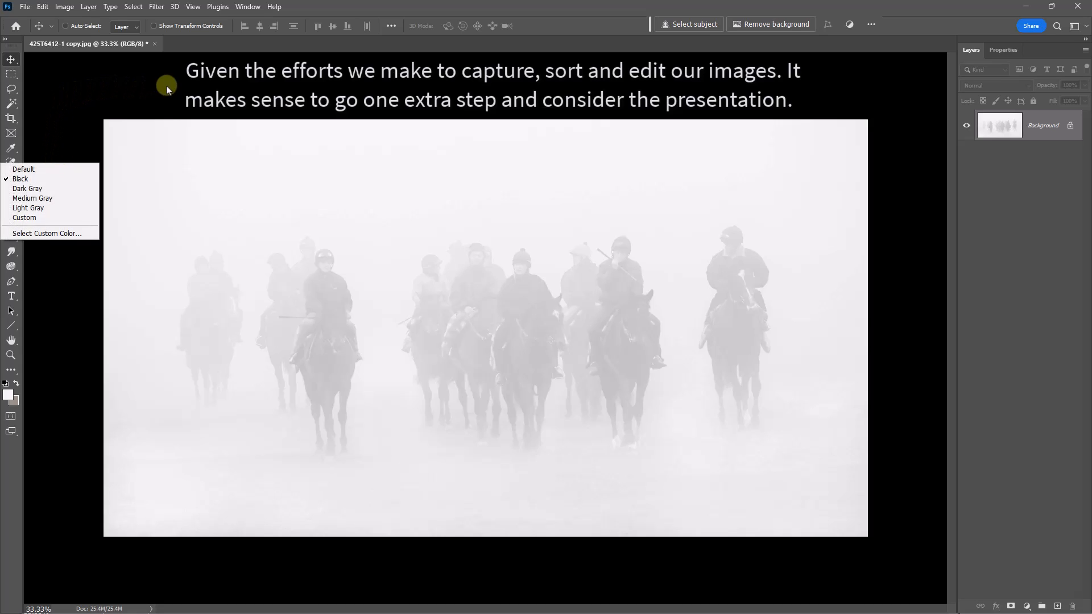
{"action": "left_click", "coordinate": [31, 234]}
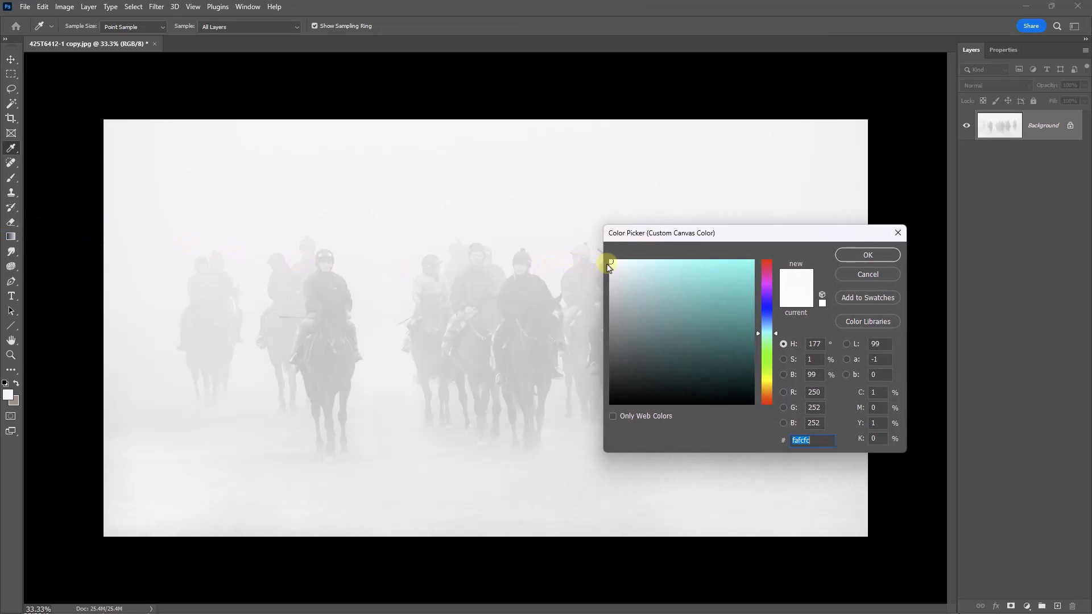
{"action": "left_click", "coordinate": [846, 255]}
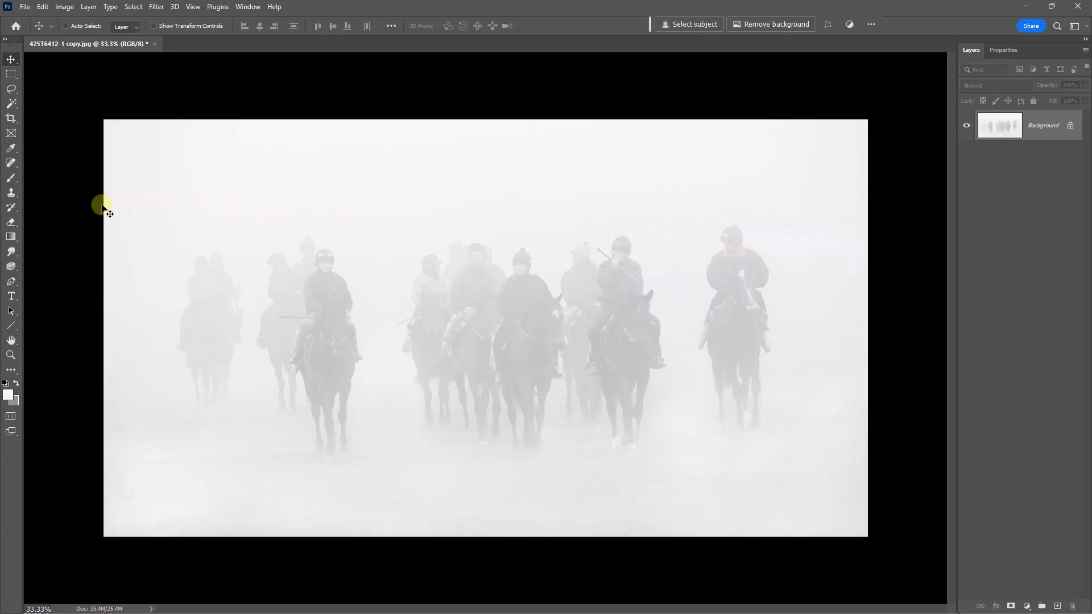
{"action": "right_click", "coordinate": [68, 204]}
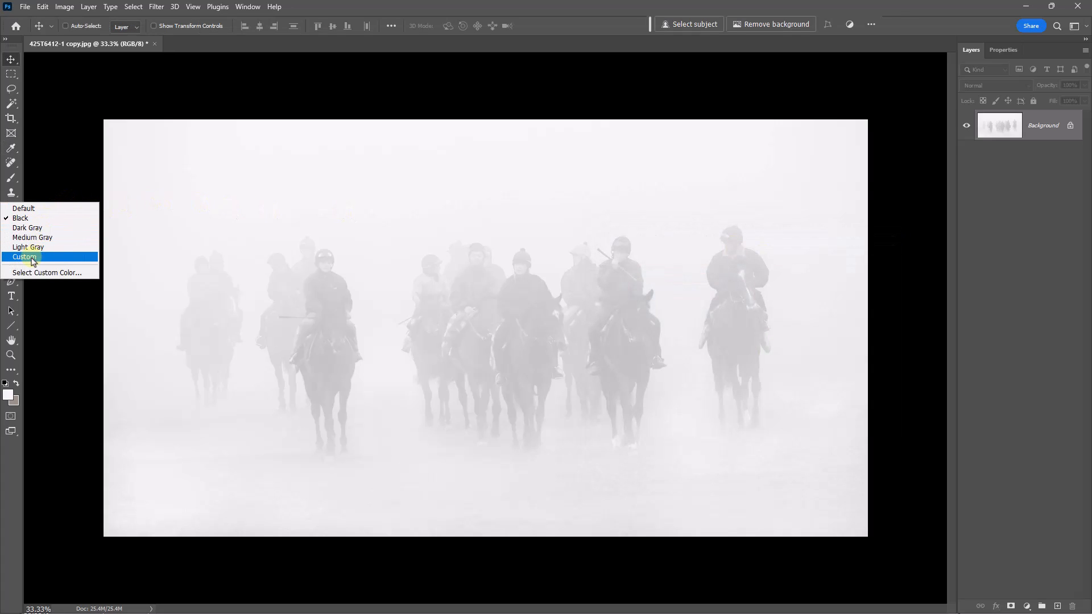
{"action": "left_click", "coordinate": [24, 256]}
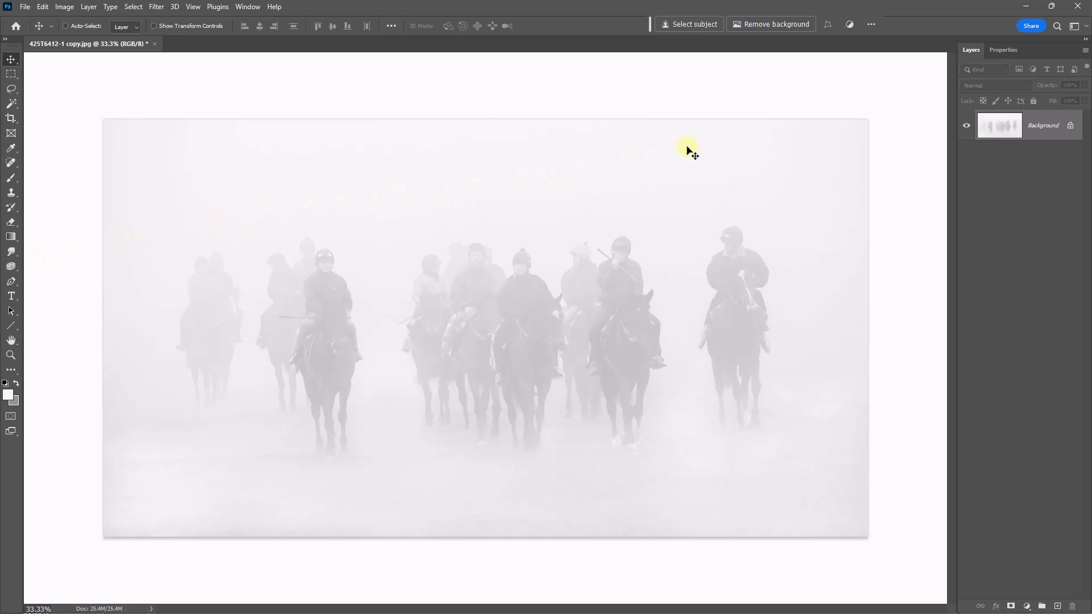
Unlock the riders image's background layer and add a black Stroke effect with a size of 1 px.
{"action": "left_click", "coordinate": [1070, 126]}
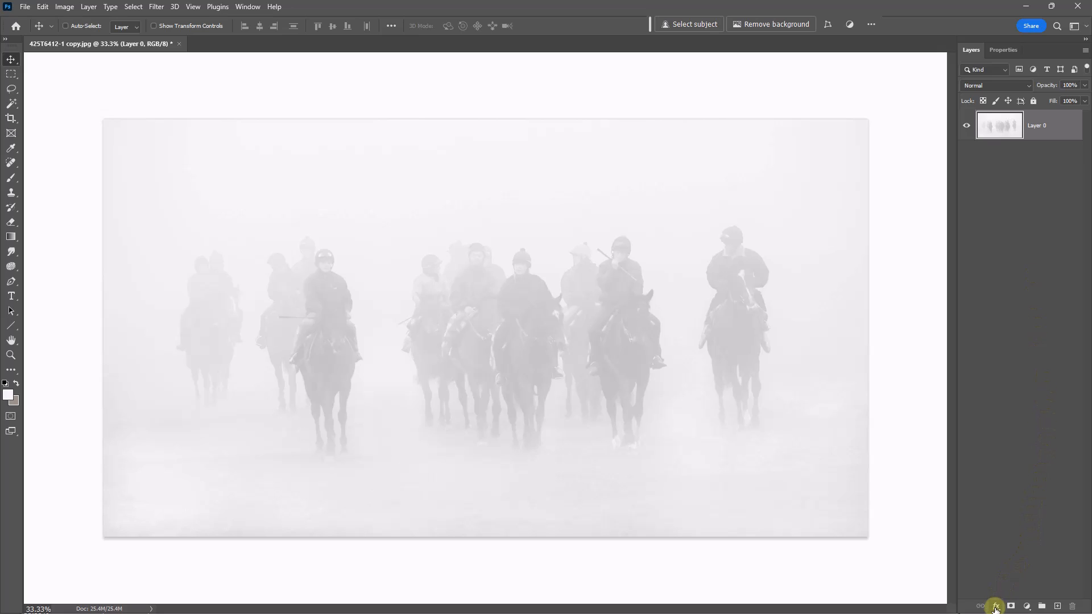
{"action": "left_click", "coordinate": [996, 606]}
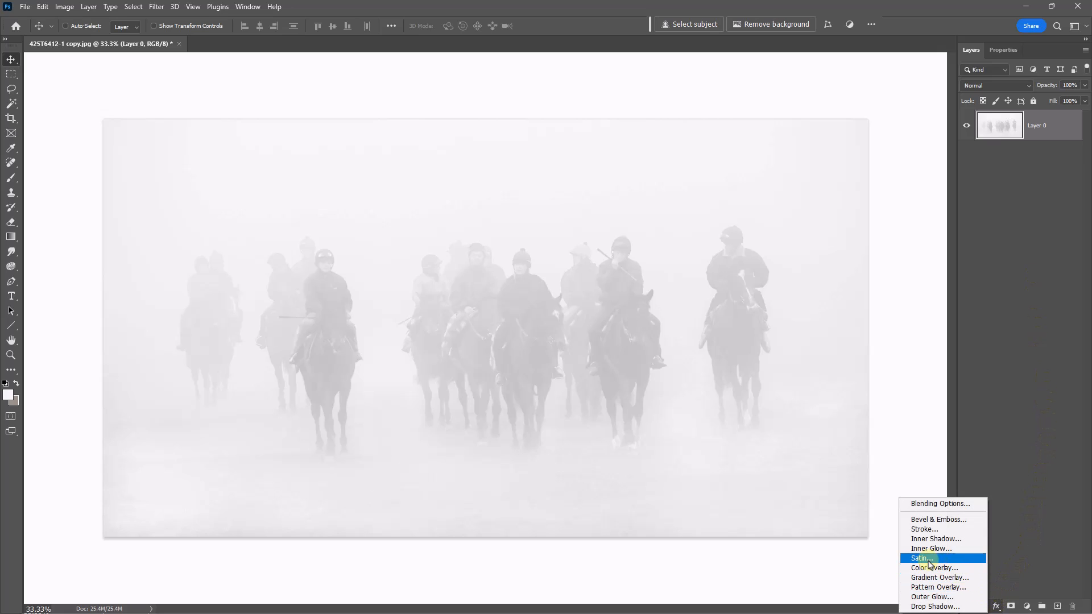
{"action": "left_click", "coordinate": [923, 530]}
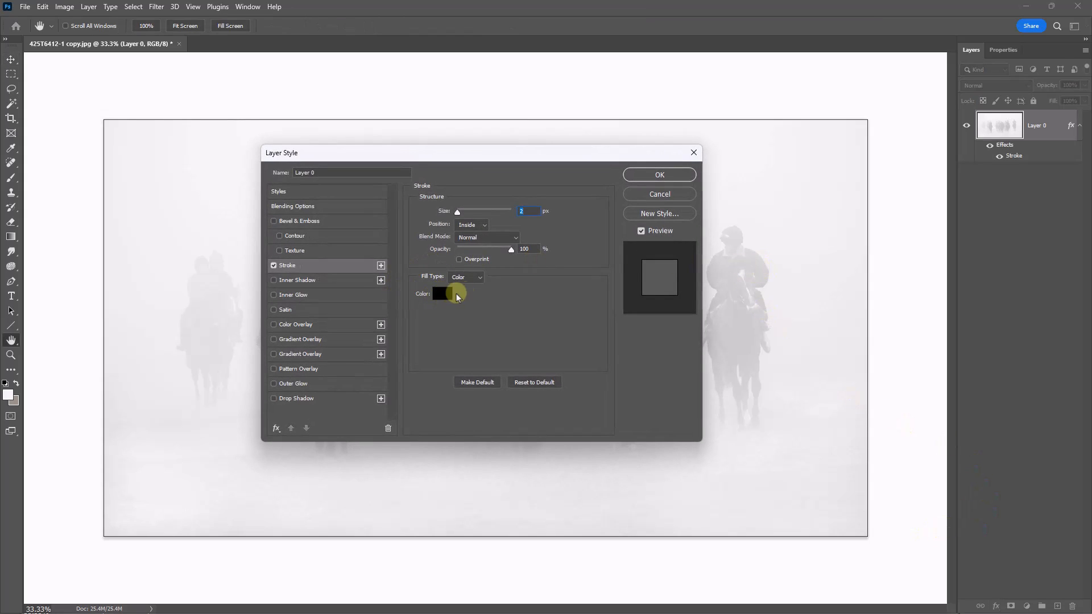
{"action": "left_click", "coordinate": [441, 296]}
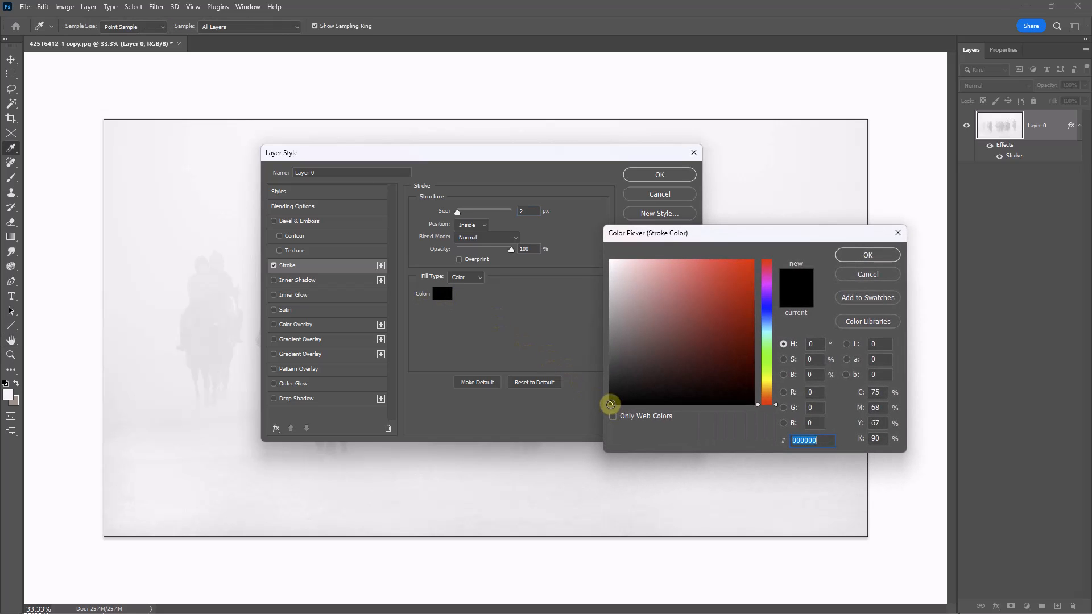
{"action": "left_click", "coordinate": [868, 255]}
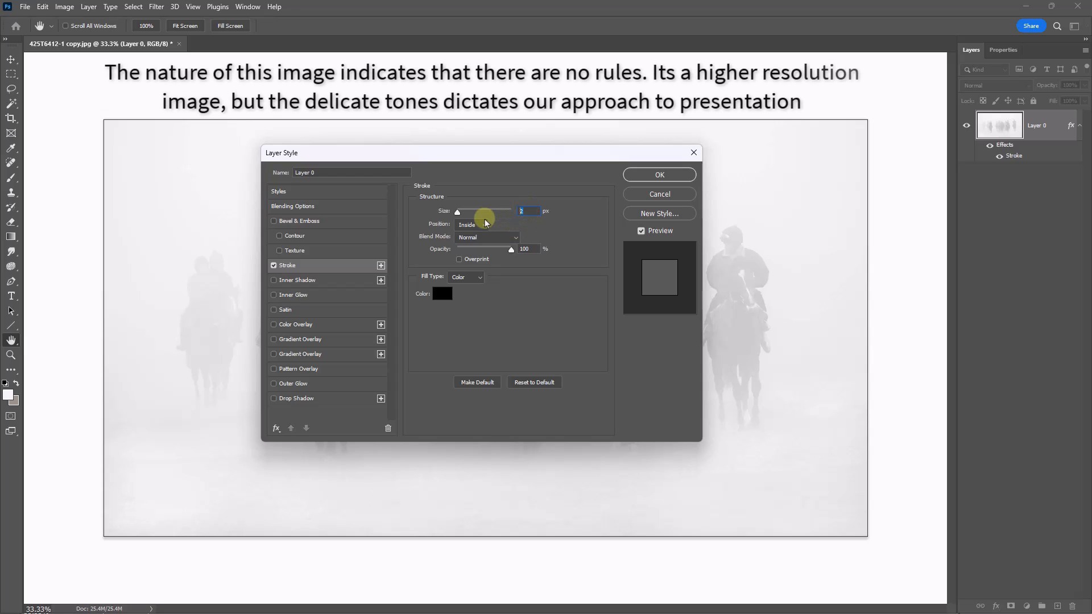
{"action": "type", "text": "1"}
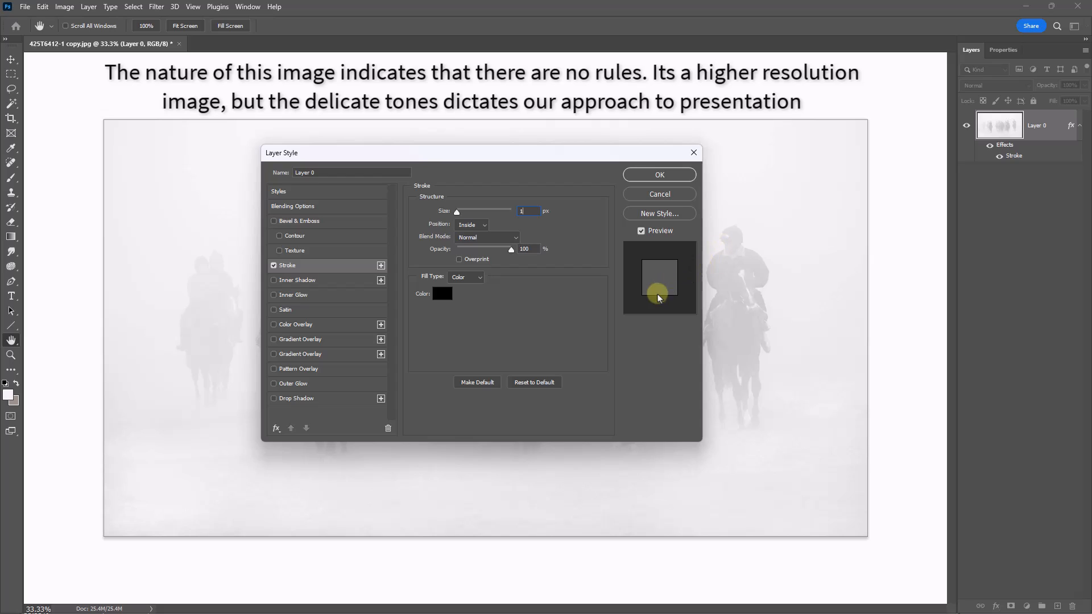
{"action": "left_click", "coordinate": [647, 176]}
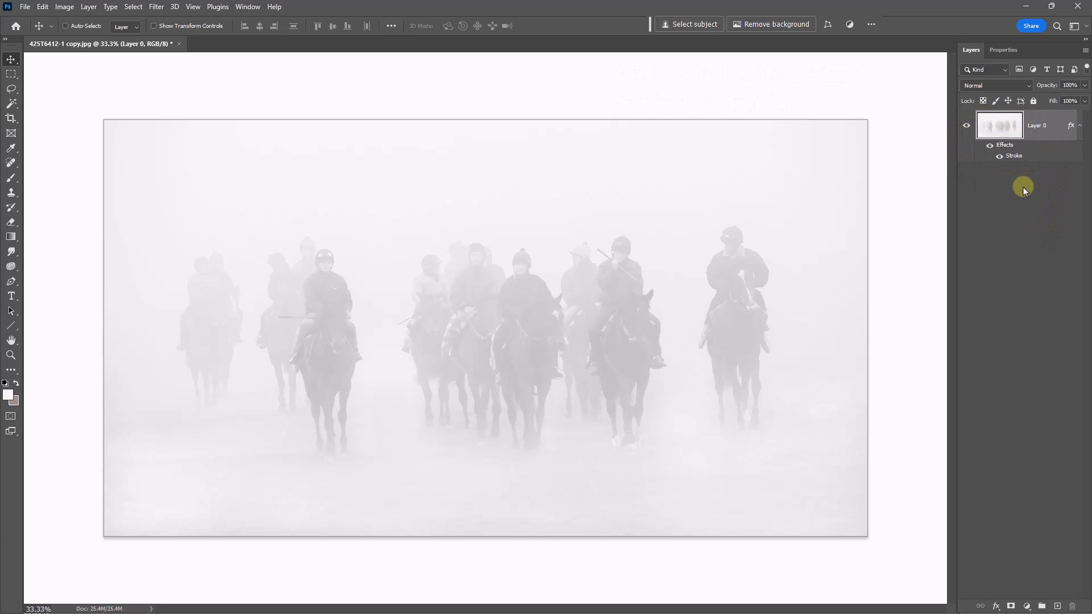
Set the riders layer's stroke size to 5 px and apply the change.
{"action": "double_click", "coordinate": [1014, 157]}
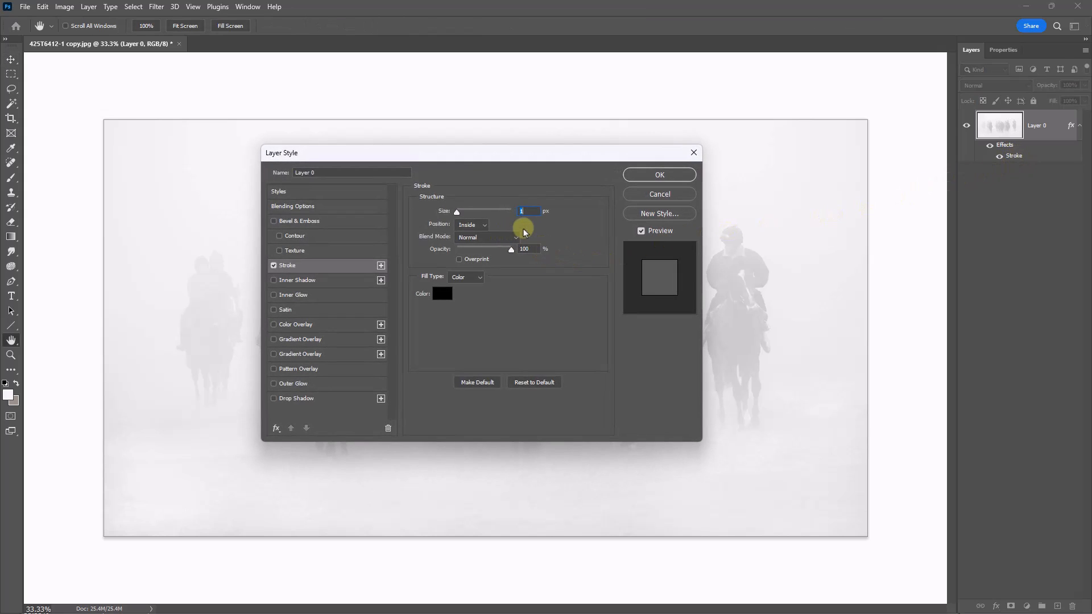
{"action": "type", "text": "5"}
{"action": "left_click", "coordinate": [660, 175]}
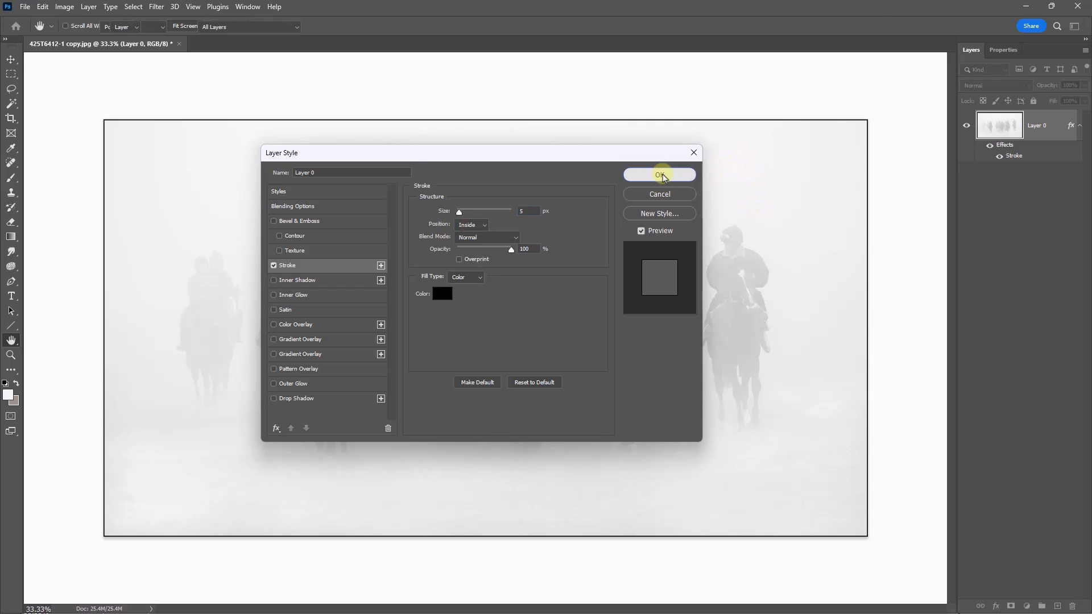